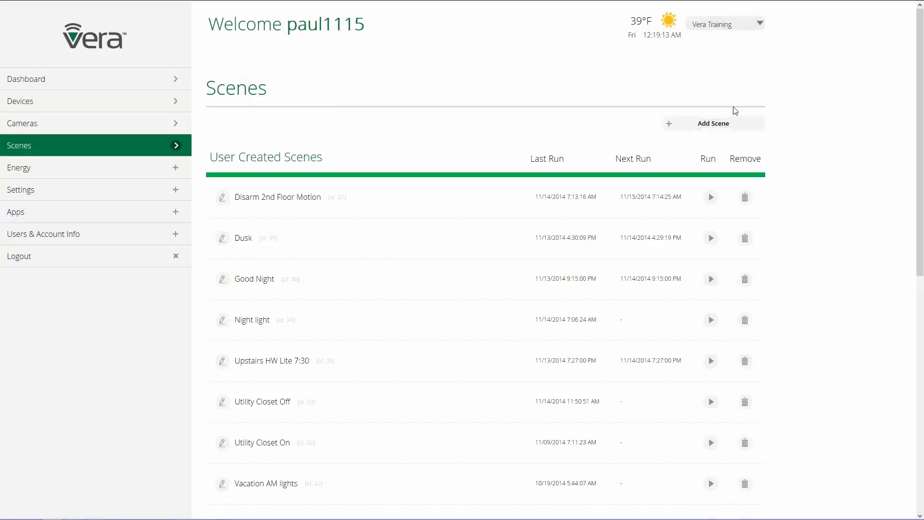
# - Create a new scene with a device trigger for when Coat Closet D/W Sensor is opened whether armed or disarmed
pyautogui.click(731, 124)
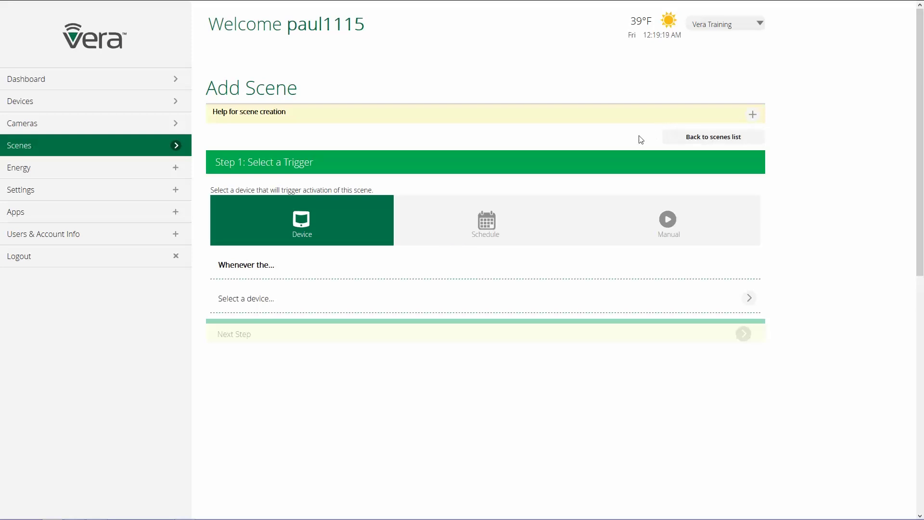
pyautogui.click(750, 300)
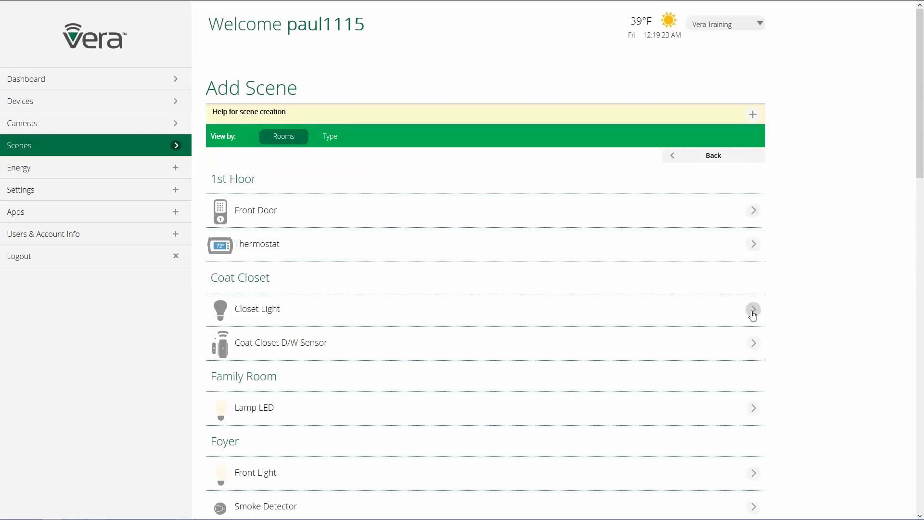
pyautogui.scroll(-7, 736, 311)
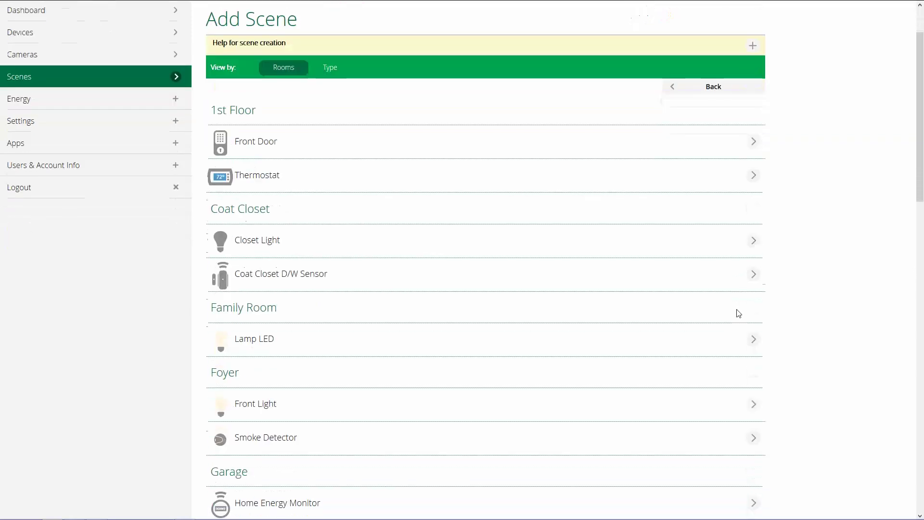
pyautogui.scroll(-6, 738, 313)
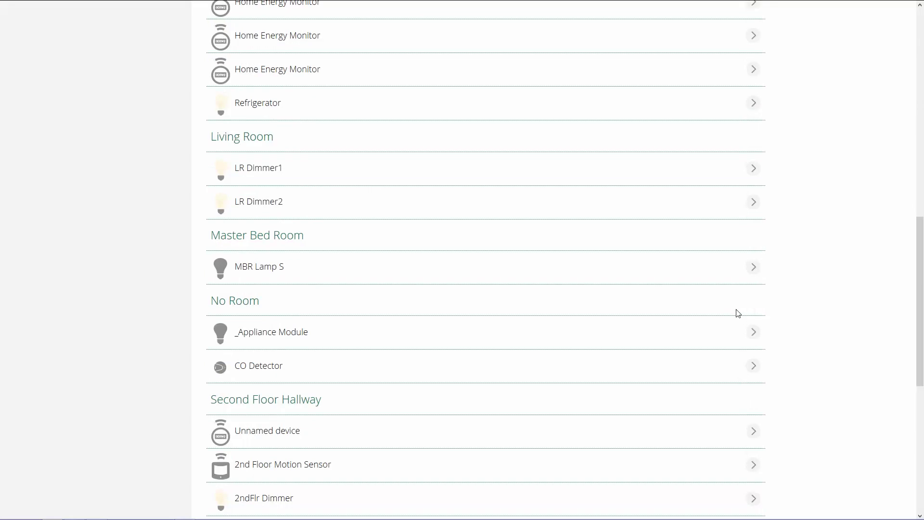
pyautogui.scroll(6, 738, 314)
pyautogui.scroll(7, 737, 316)
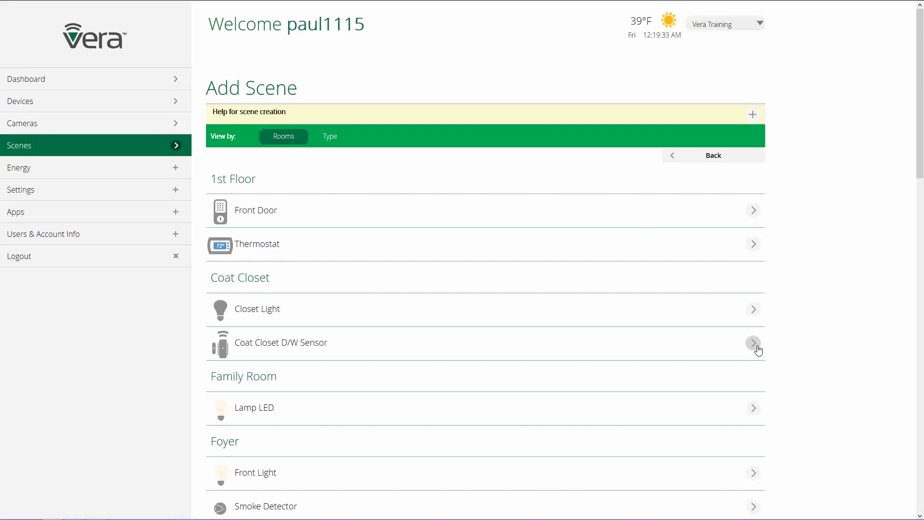
pyautogui.click(755, 345)
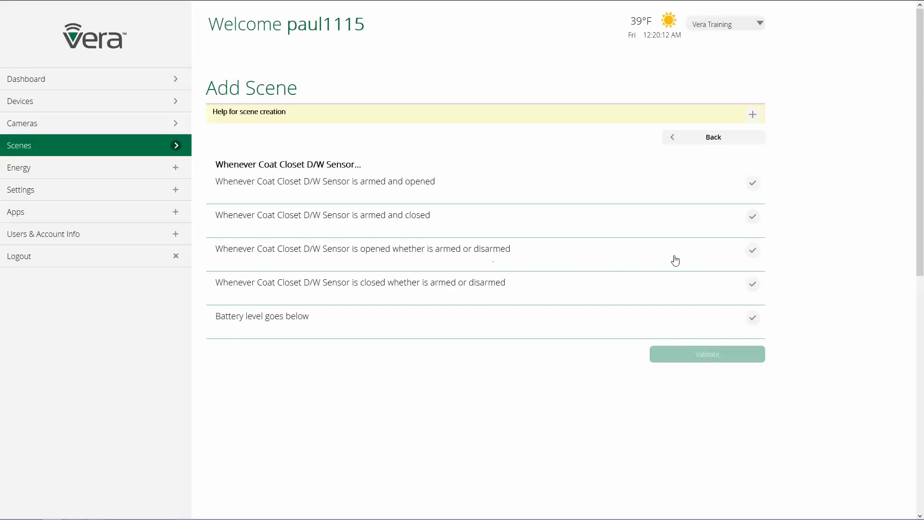
pyautogui.click(753, 251)
pyautogui.click(731, 353)
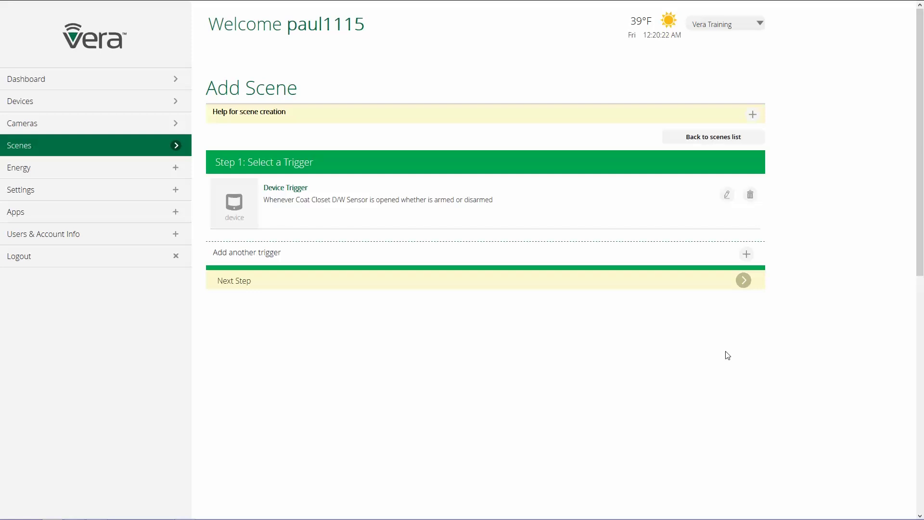
# - Start another trigger of the schedule type with an interval of every 5 minutes
pyautogui.click(747, 256)
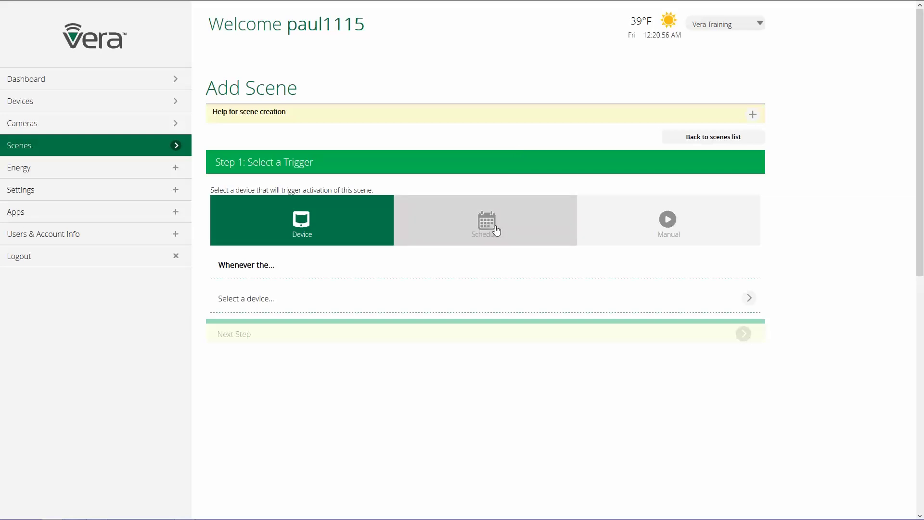
pyautogui.click(496, 232)
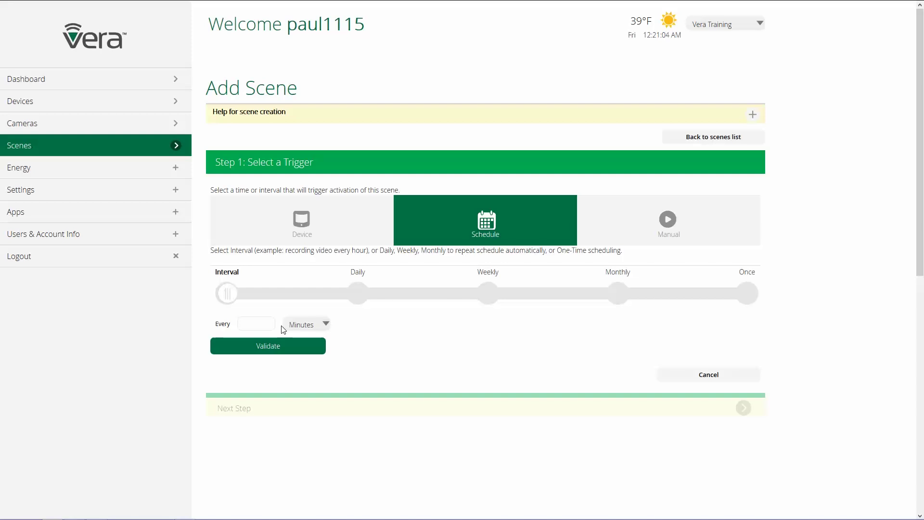
pyautogui.click(254, 322)
pyautogui.write('5')
pyautogui.click(323, 324)
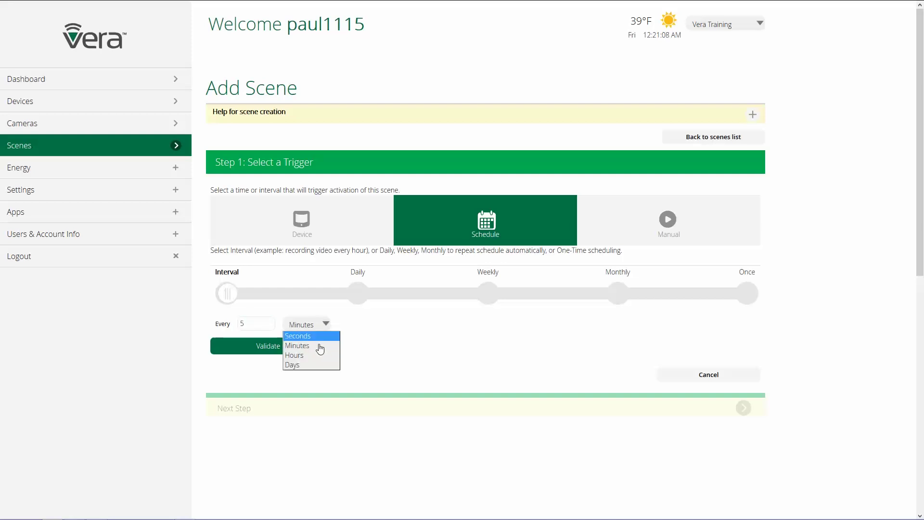
pyautogui.click(310, 304)
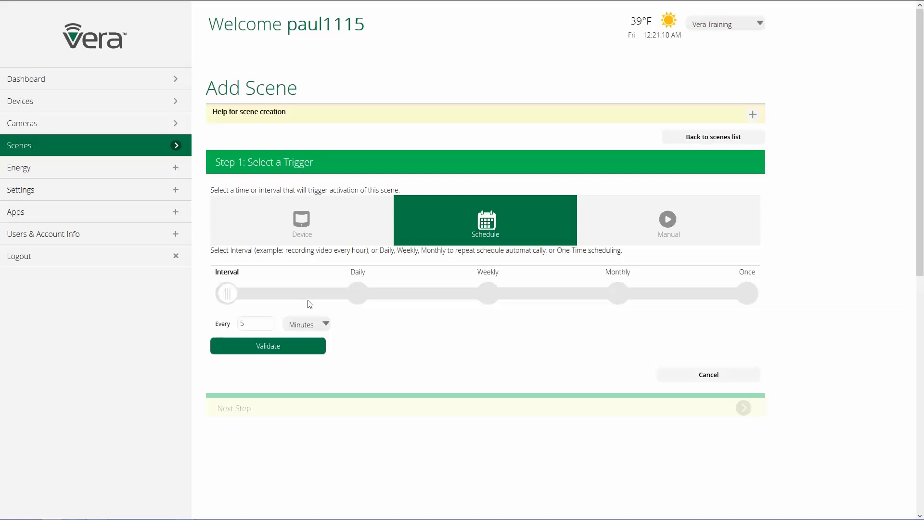
# - Change the schedule to daily at a time of day, set to 07:00 PM
pyautogui.click(357, 297)
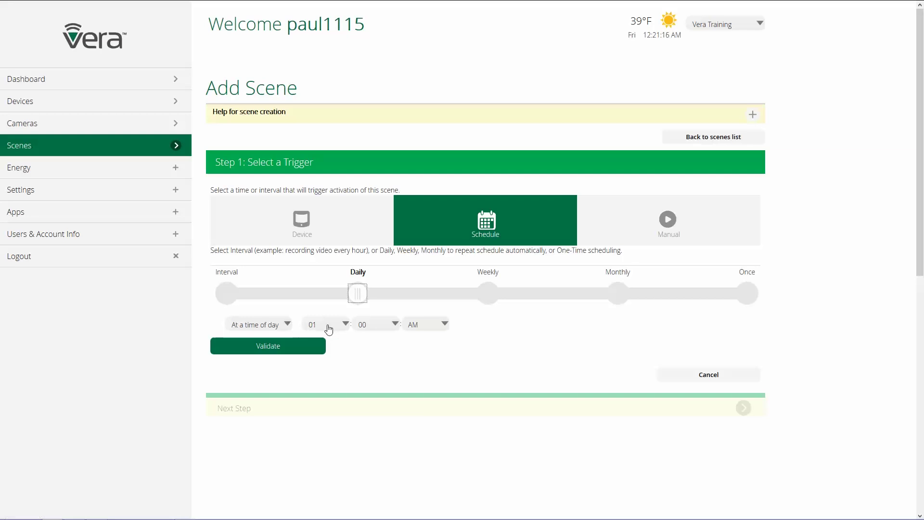
pyautogui.click(345, 326)
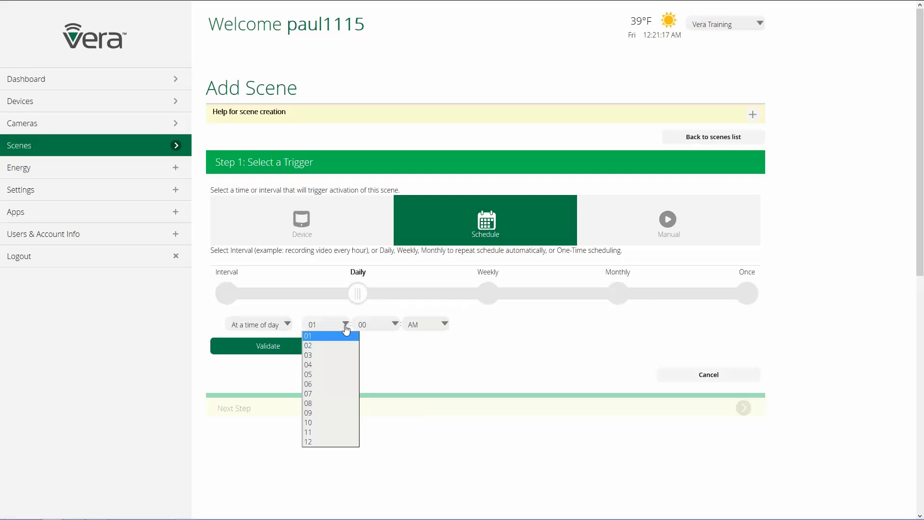
pyautogui.click(322, 398)
pyautogui.click(425, 325)
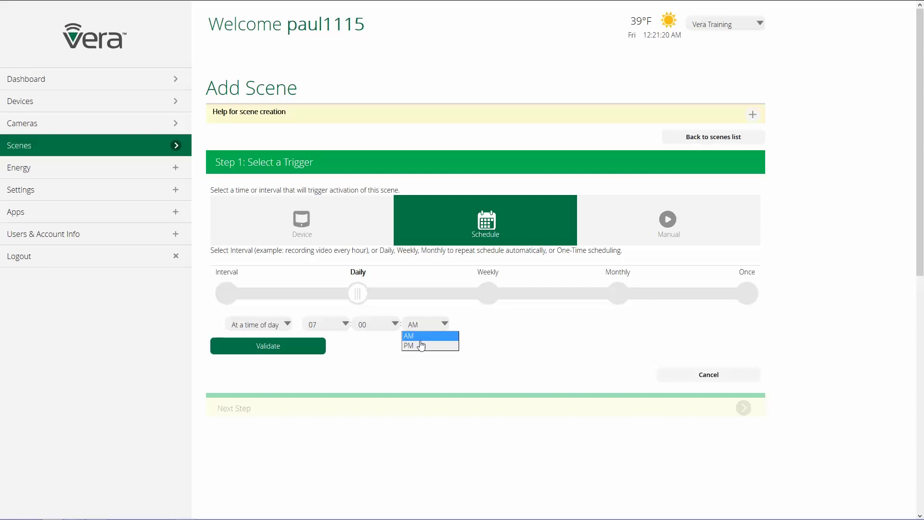
pyautogui.click(420, 346)
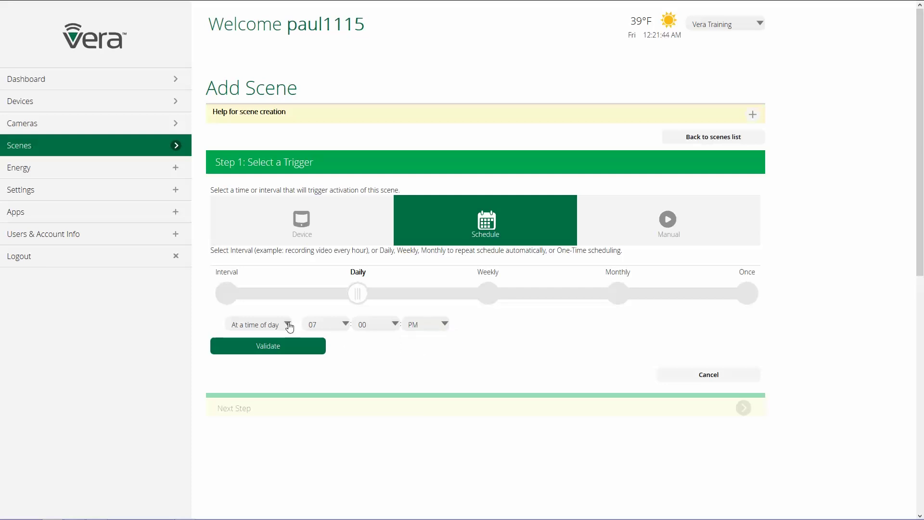
# - Set the daily schedule to run 15 minutes before sunset
pyautogui.click(287, 326)
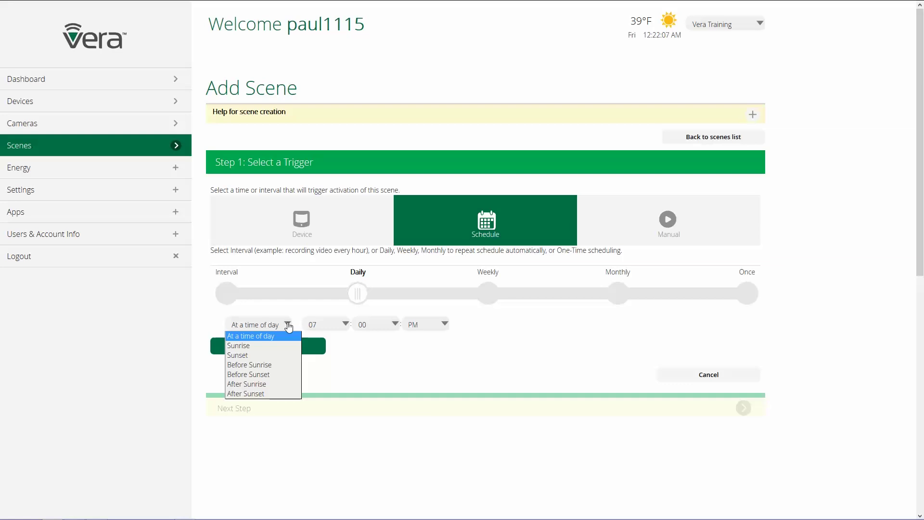
pyautogui.click(267, 375)
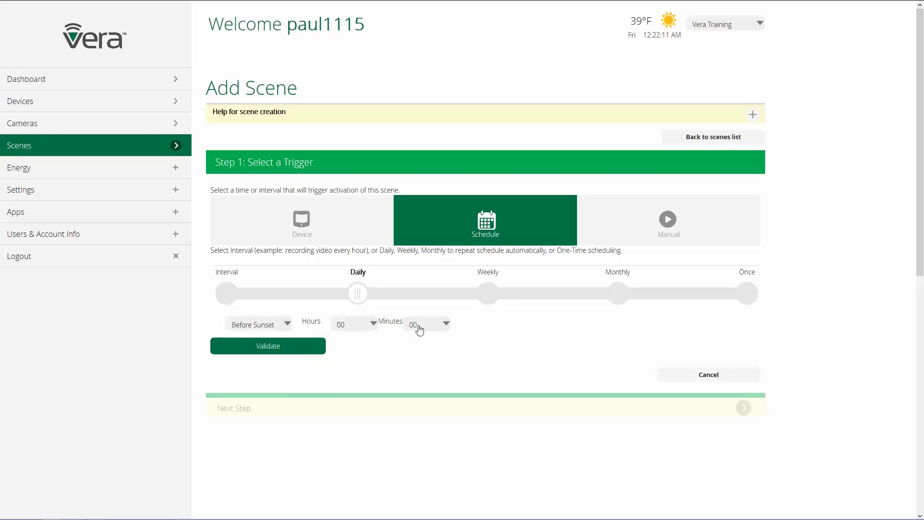
pyautogui.click(446, 324)
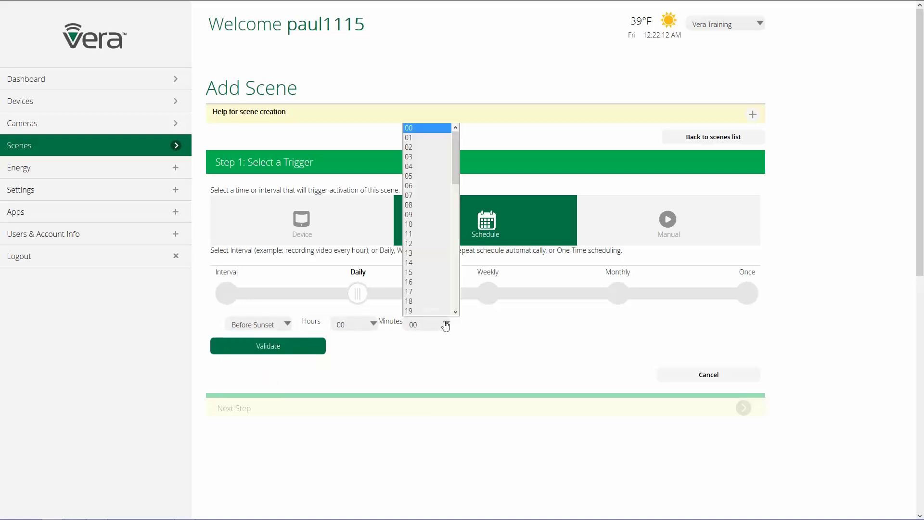
pyautogui.click(424, 272)
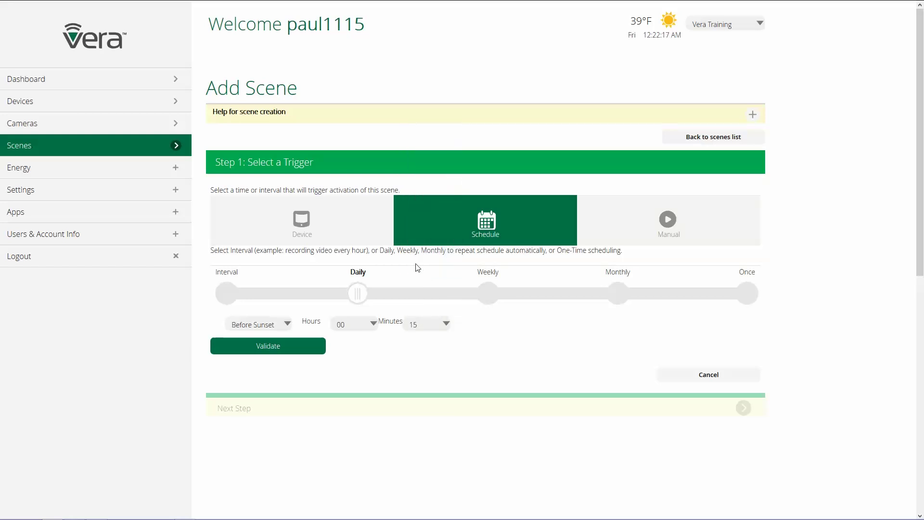
# - Change the schedule to weekly and select Monday through Friday
pyautogui.click(486, 294)
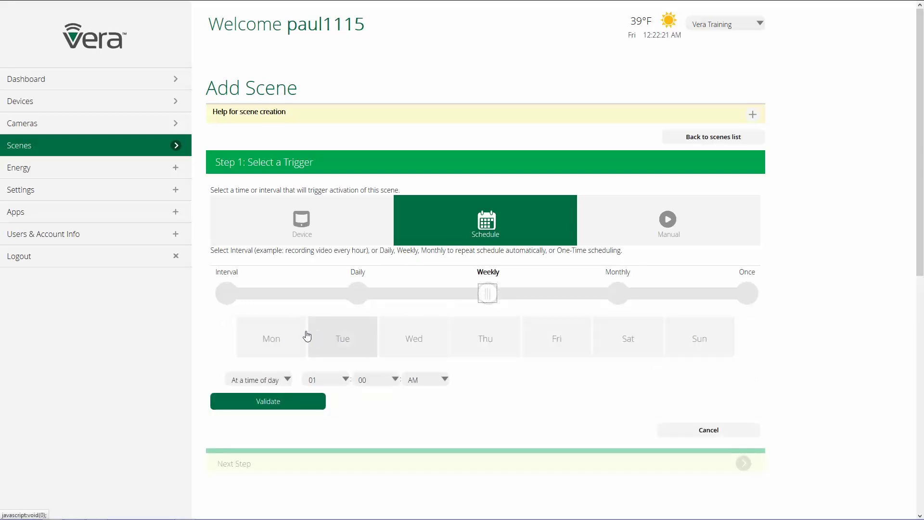
pyautogui.click(282, 340)
pyautogui.click(348, 343)
pyautogui.click(412, 343)
pyautogui.click(480, 344)
pyautogui.click(558, 344)
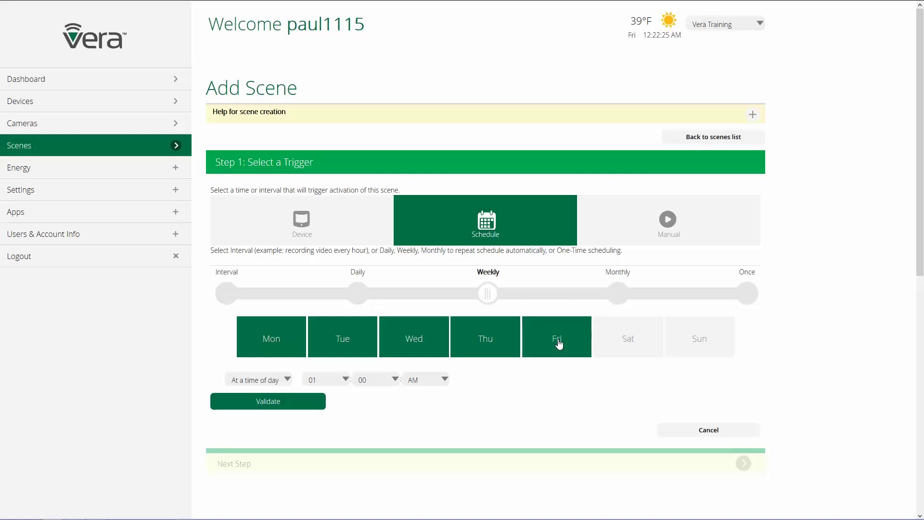
# - Change the schedule to monthly and select days 8 and 26 of the month
pyautogui.click(619, 293)
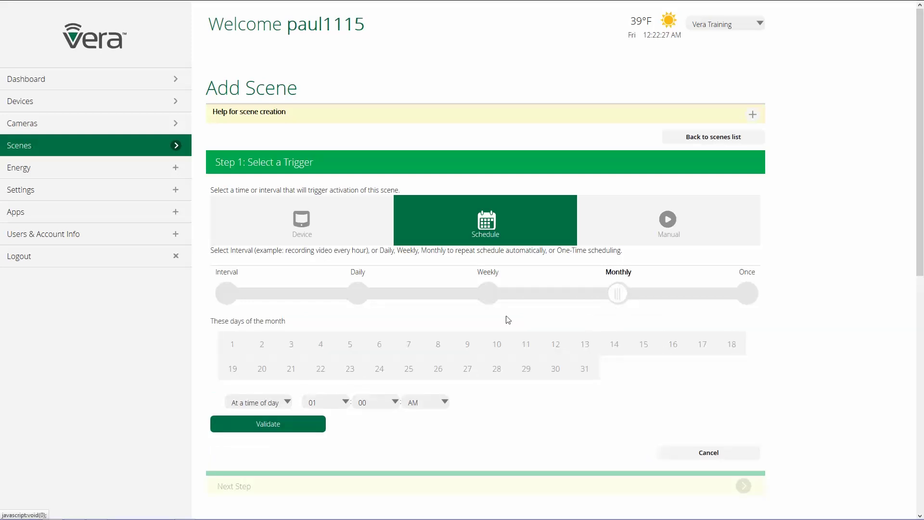
pyautogui.click(438, 344)
pyautogui.click(442, 369)
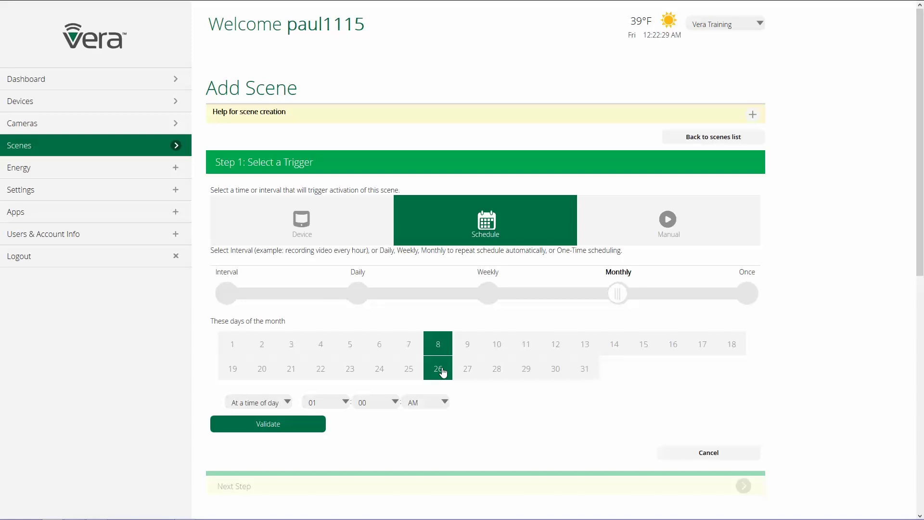
# - Switch the schedule to a one-time run, and change the trigger type to manual
pyautogui.click(746, 301)
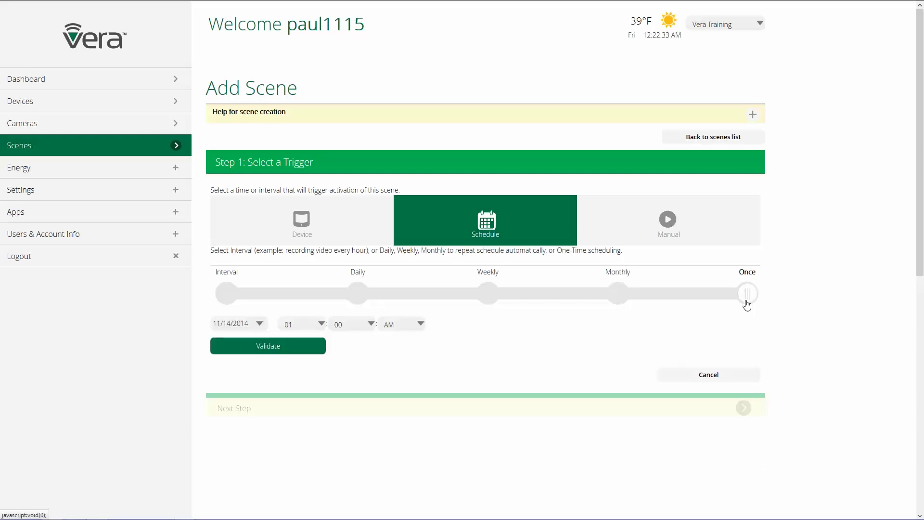
pyautogui.click(668, 220)
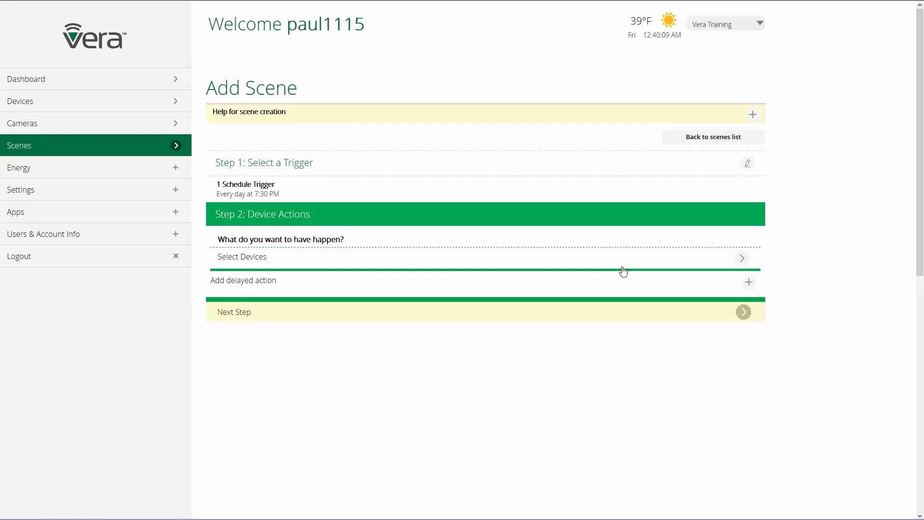
# - Add Thermostat, Front Door, Lamp LED, LR Dimmer2 and LR Dimmer1 as the scene's action devices and continue to their settings
pyautogui.click(744, 260)
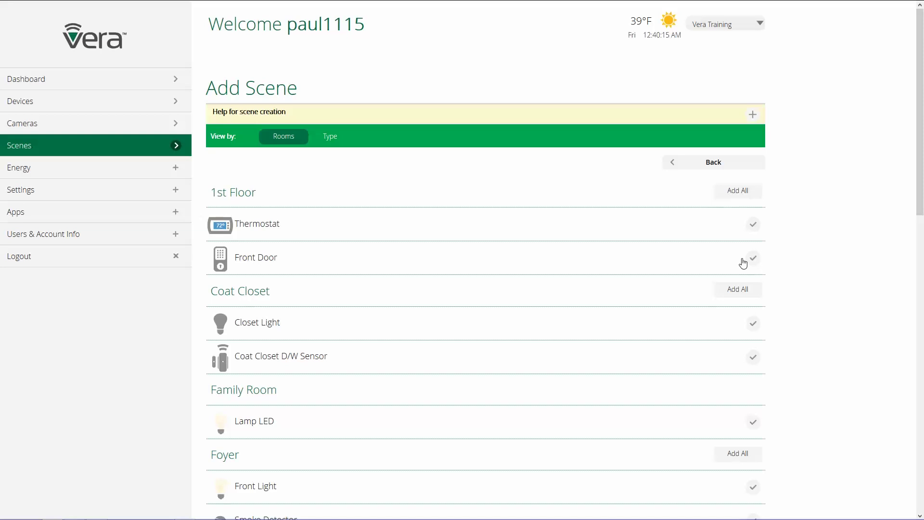
pyautogui.click(754, 227)
pyautogui.click(755, 259)
pyautogui.scroll(-2, 801, 320)
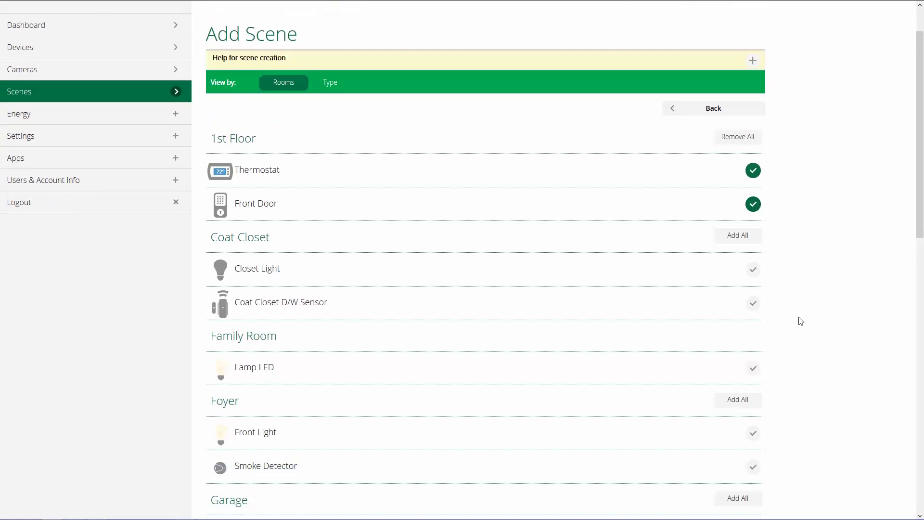
pyautogui.click(751, 315)
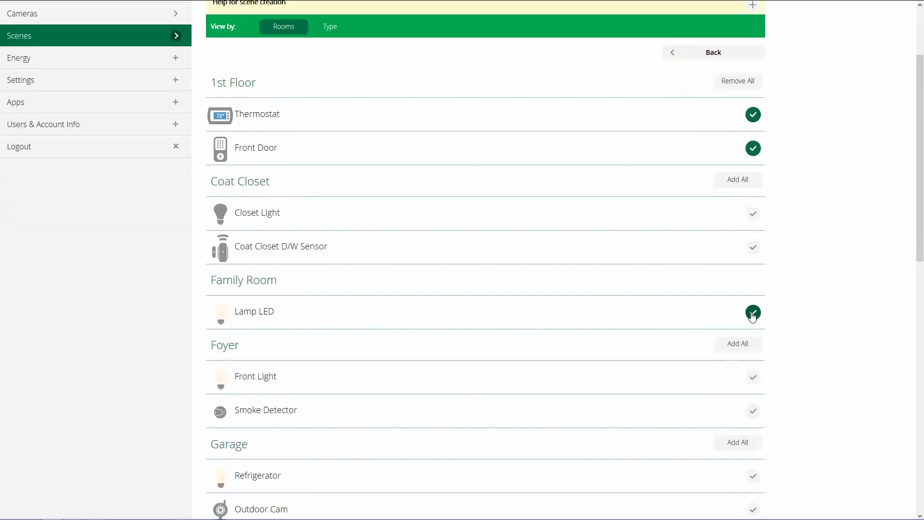
pyautogui.scroll(-4, 832, 330)
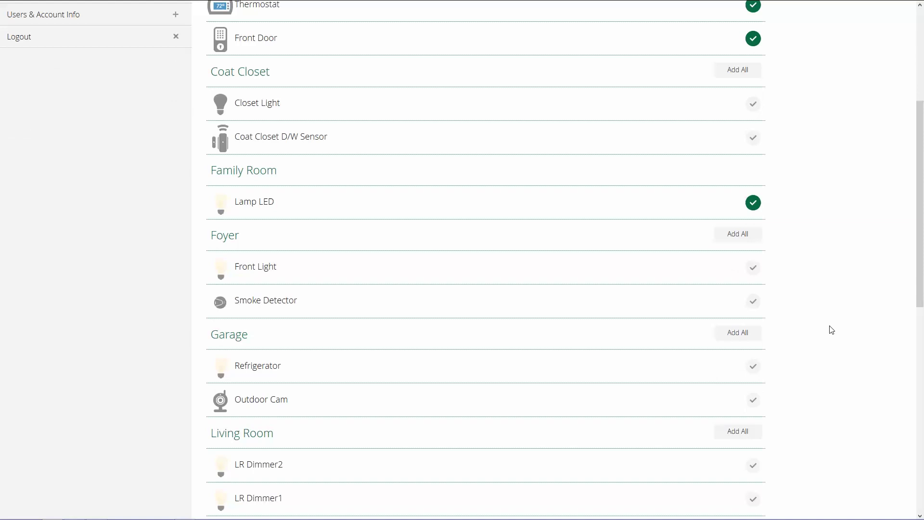
pyautogui.scroll(-5, 832, 330)
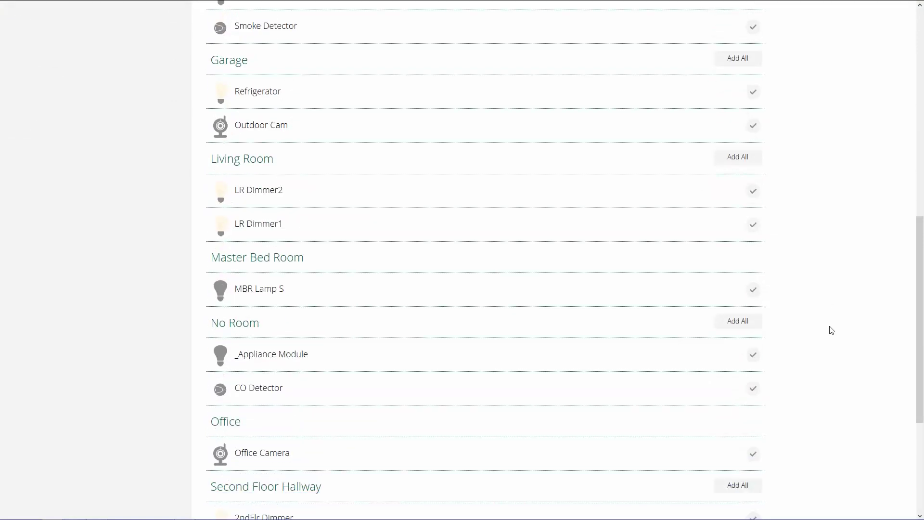
pyautogui.click(753, 136)
pyautogui.click(753, 170)
pyautogui.scroll(-3, 820, 298)
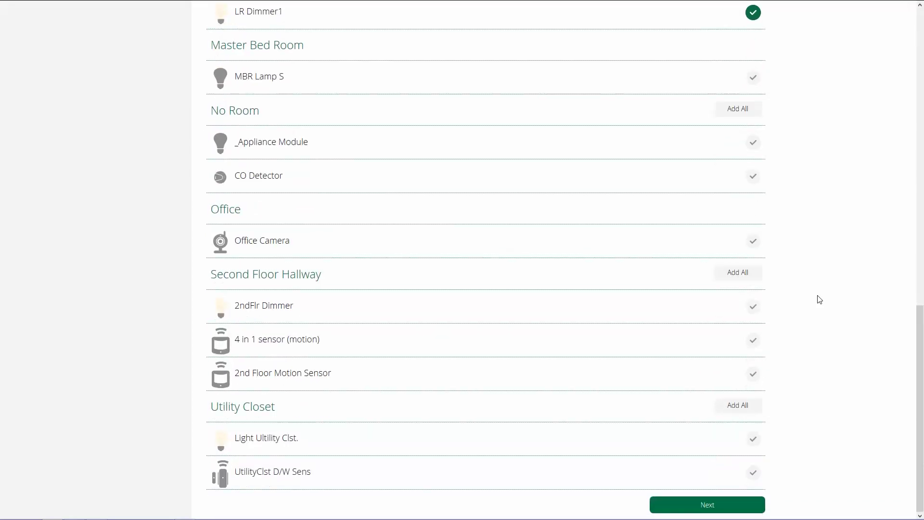
pyautogui.click(709, 511)
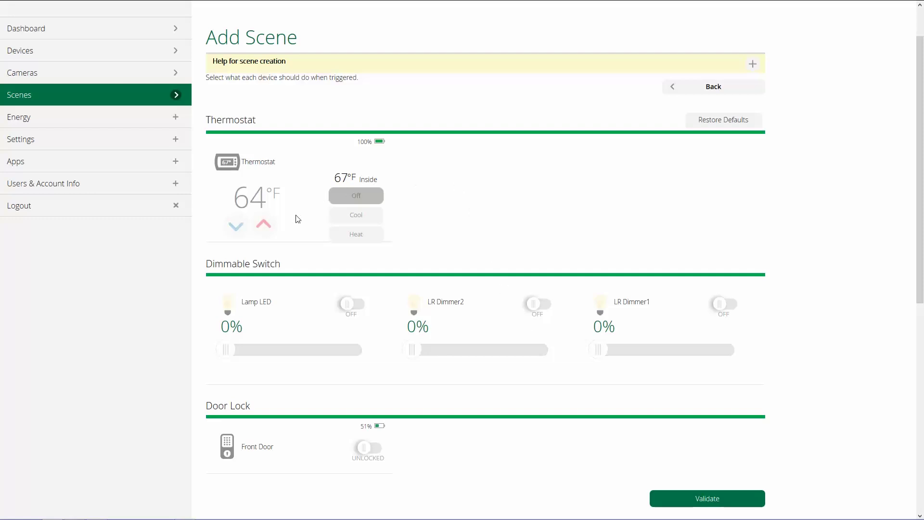
# - Set the scene's thermostat action to 62°F and turn Lamp LED on at 51% brightness
pyautogui.click(235, 225)
pyautogui.click(236, 230)
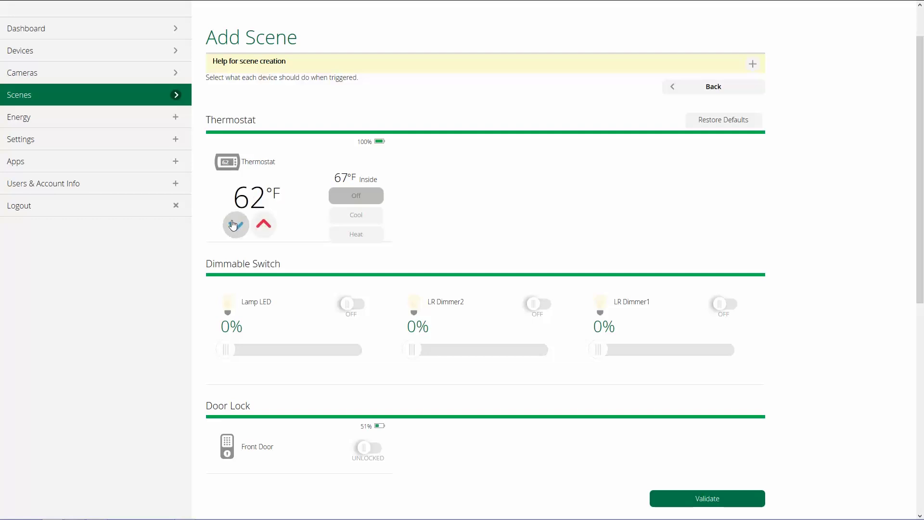
pyautogui.click(359, 312)
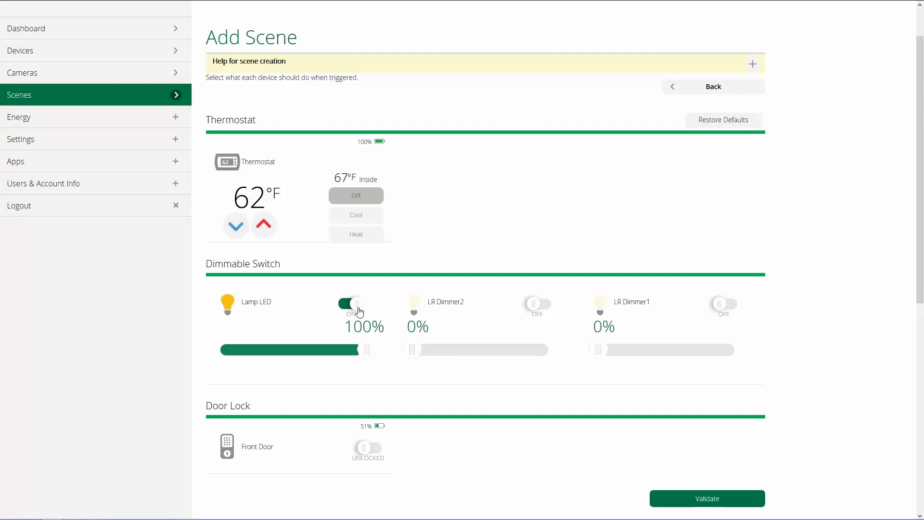
pyautogui.moveTo(369, 351); pyautogui.dragTo(295, 349)
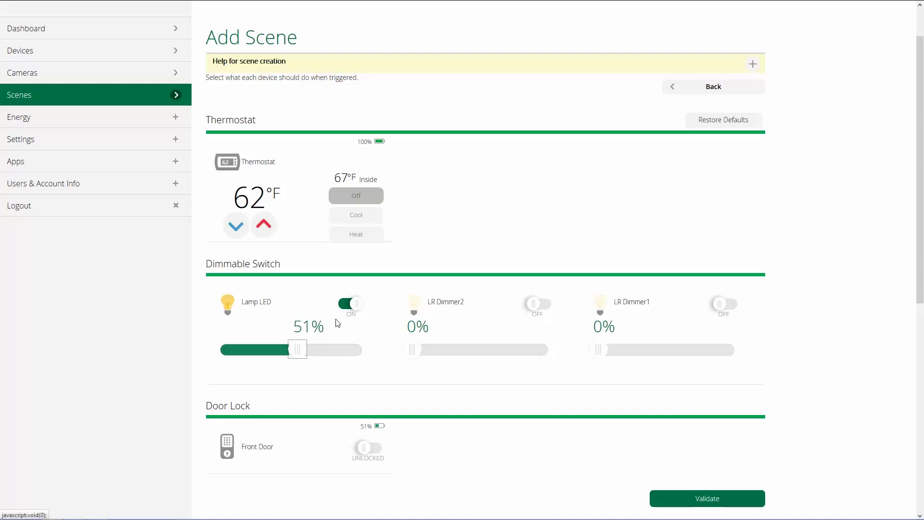
# - Set the scene's Lamp LED action to off and Front Door to locked, and validate the device actions
pyautogui.click(348, 308)
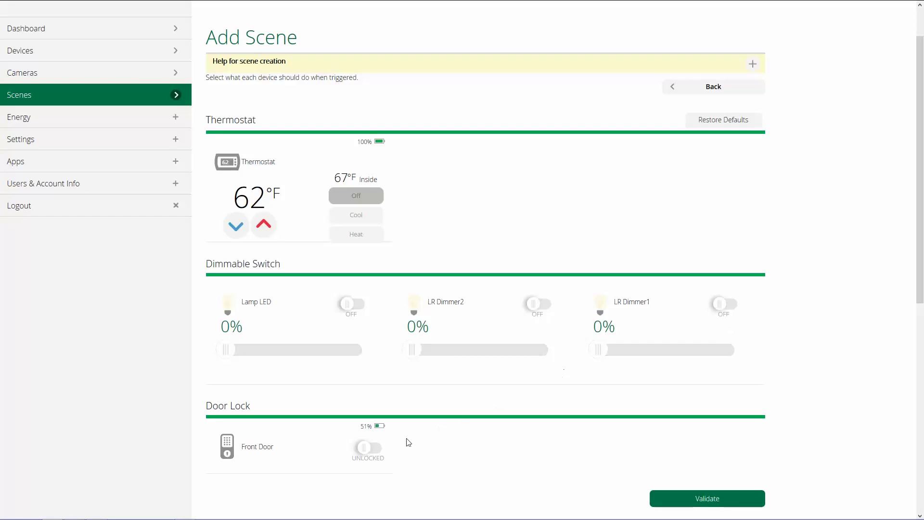
pyautogui.scroll(-1, 425, 431)
pyautogui.scroll(-2, 425, 431)
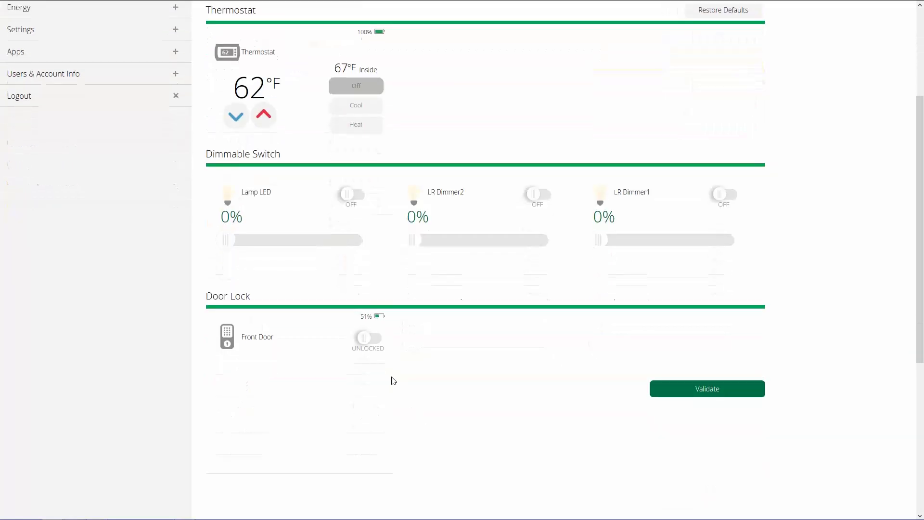
pyautogui.click(378, 344)
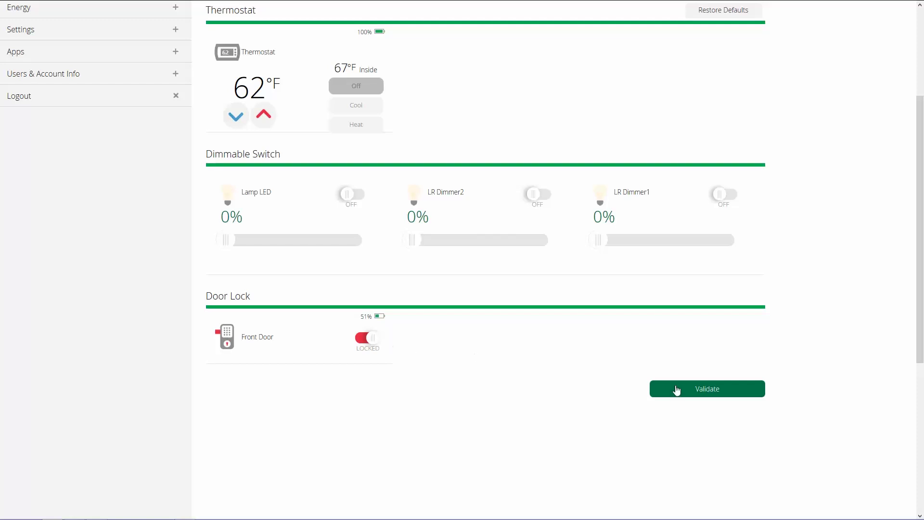
pyautogui.click(730, 393)
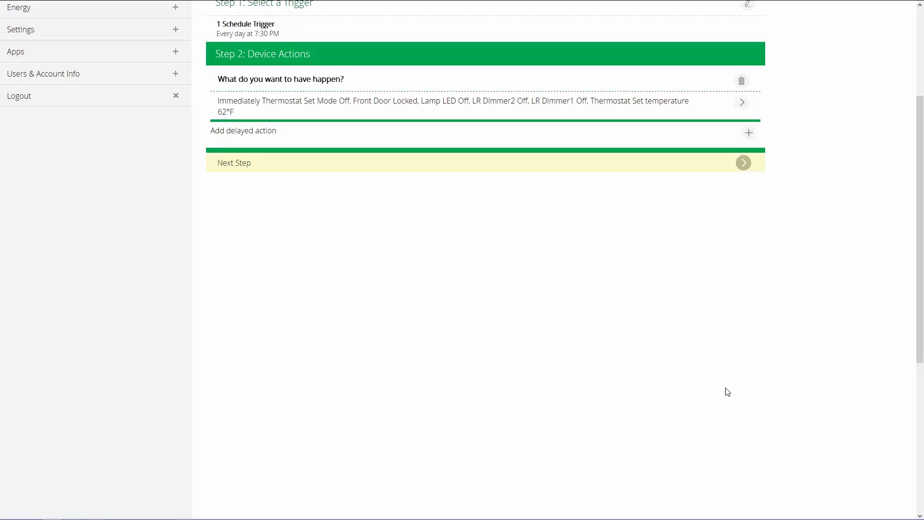
# - Add a delayed action to the scene that waits for 2 hours, and validate the delay
pyautogui.click(749, 134)
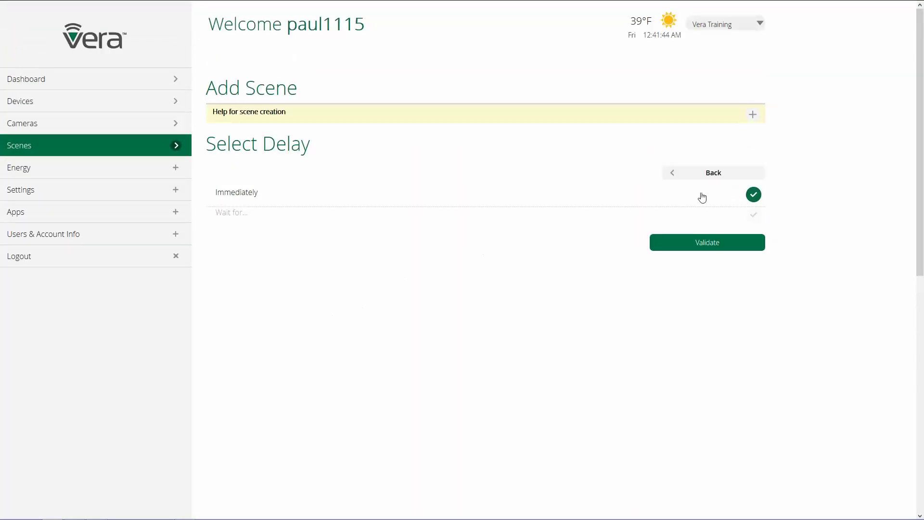
pyautogui.click(752, 217)
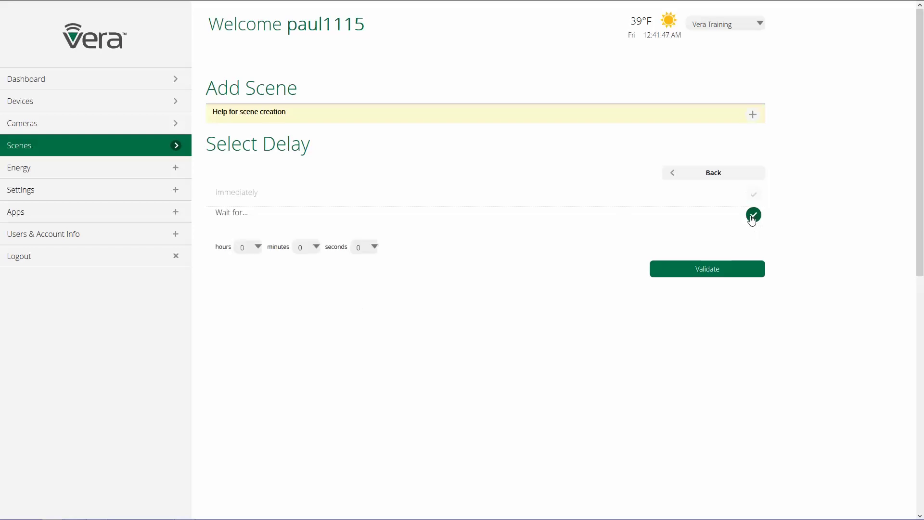
pyautogui.click(259, 248)
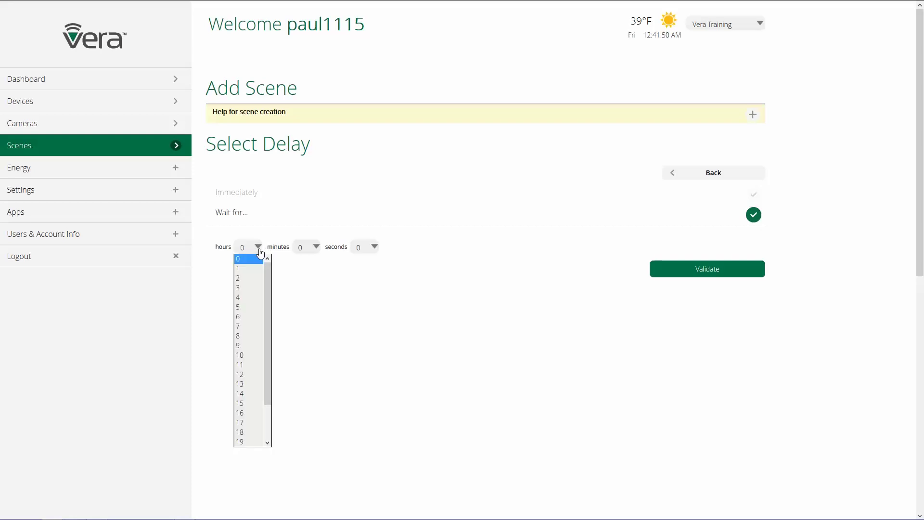
pyautogui.click(240, 280)
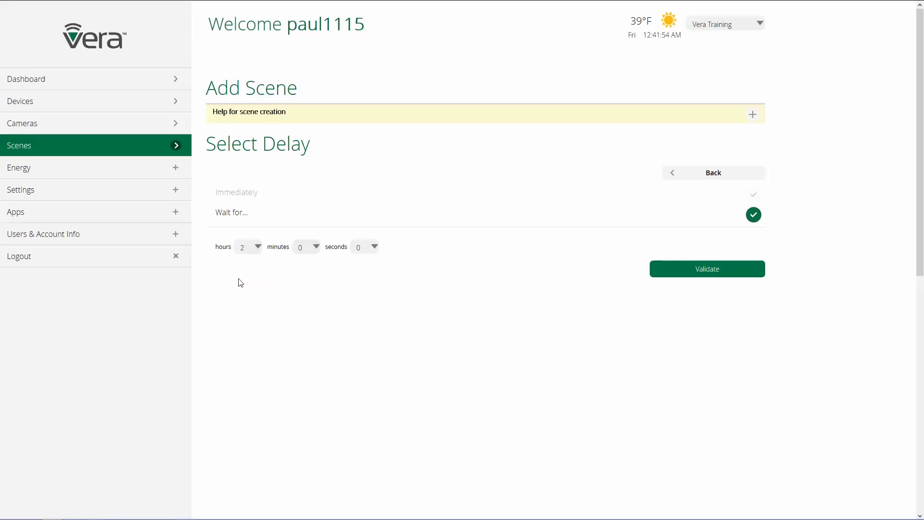
pyautogui.click(702, 271)
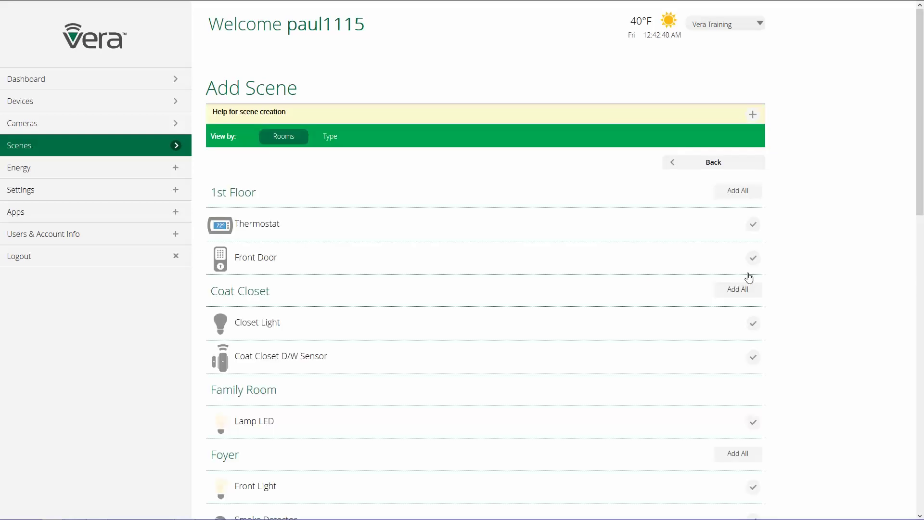
# - Choose Front Door as the delayed action's device and validate it with the lock set to locked
pyautogui.click(753, 259)
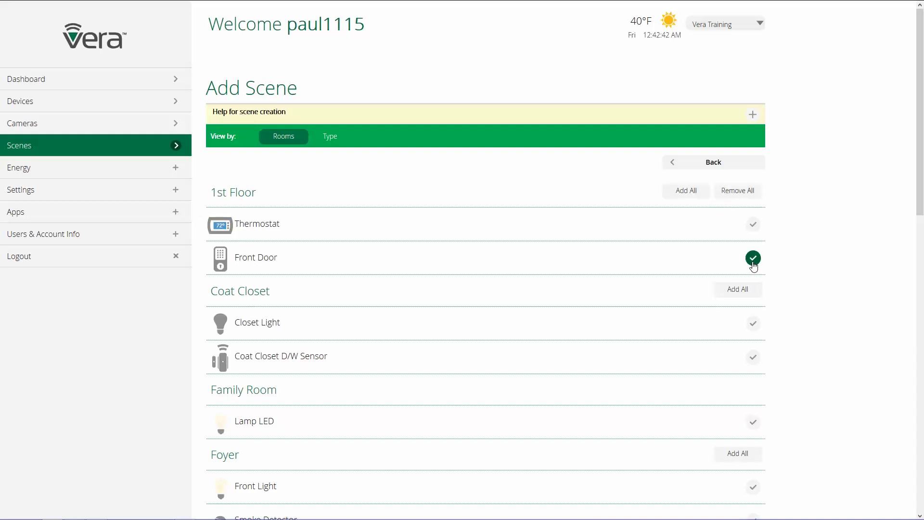
pyautogui.scroll(-15, 796, 283)
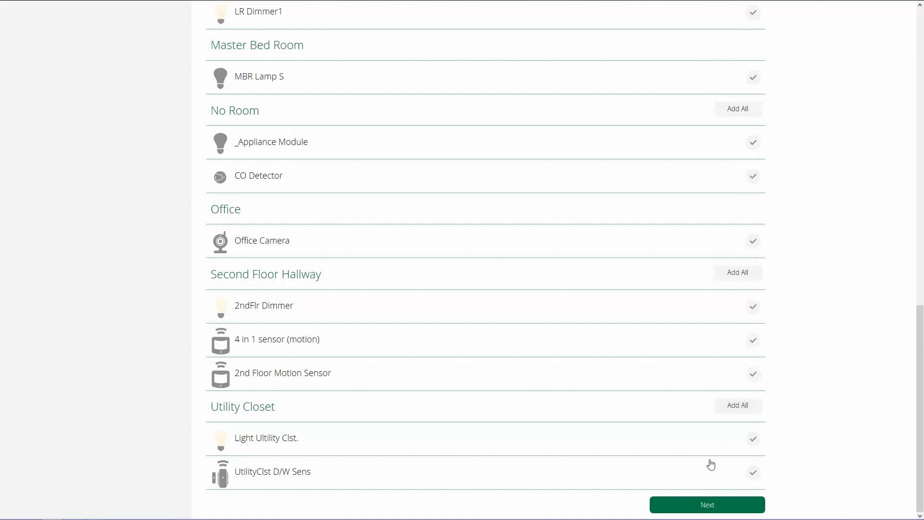
pyautogui.click(708, 505)
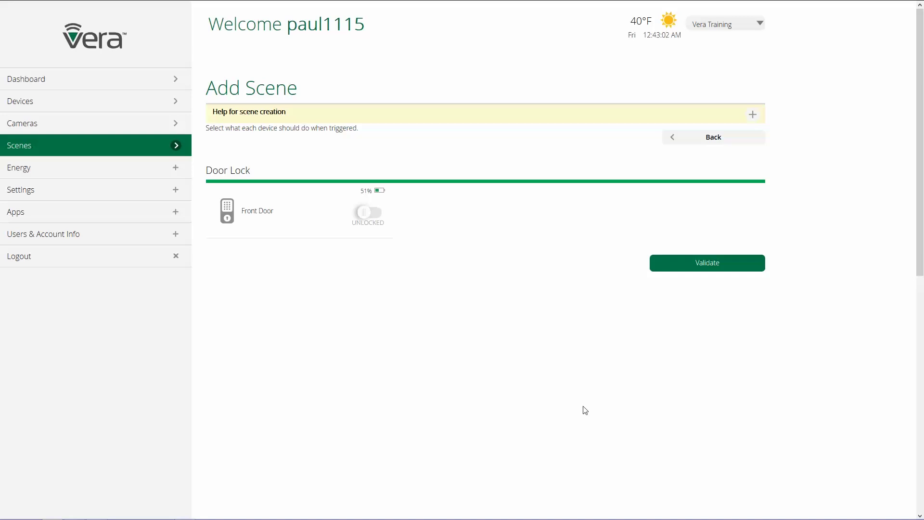
pyautogui.click(377, 218)
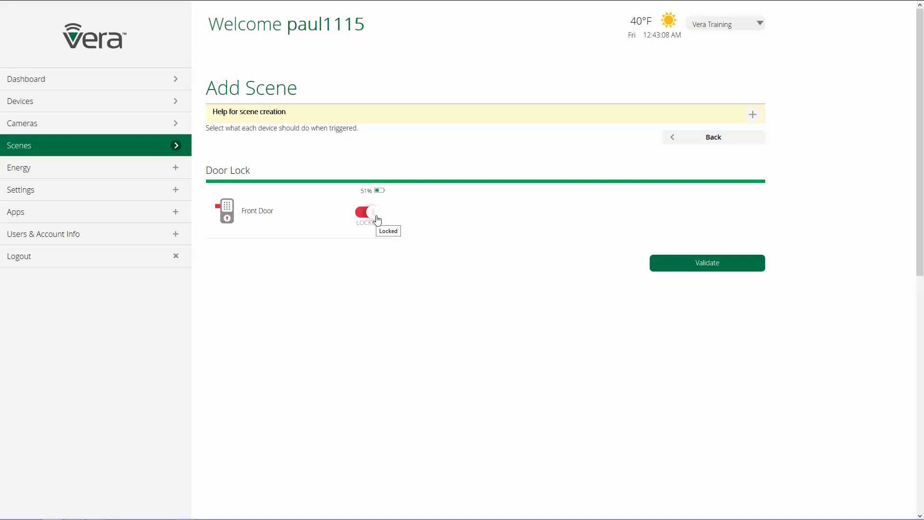
pyautogui.click(737, 264)
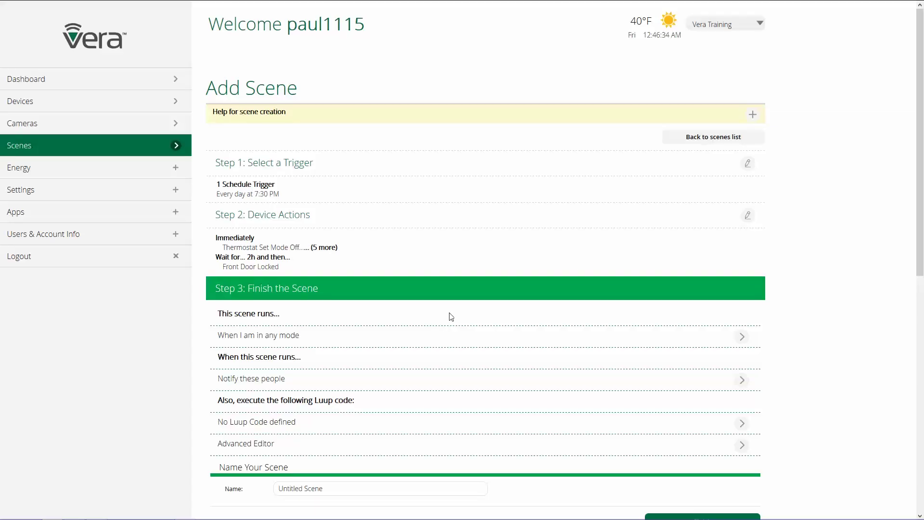
# - Restrict the scene to run only in Home and Away modes, leaving Night and Vacation unselected
pyautogui.click(741, 341)
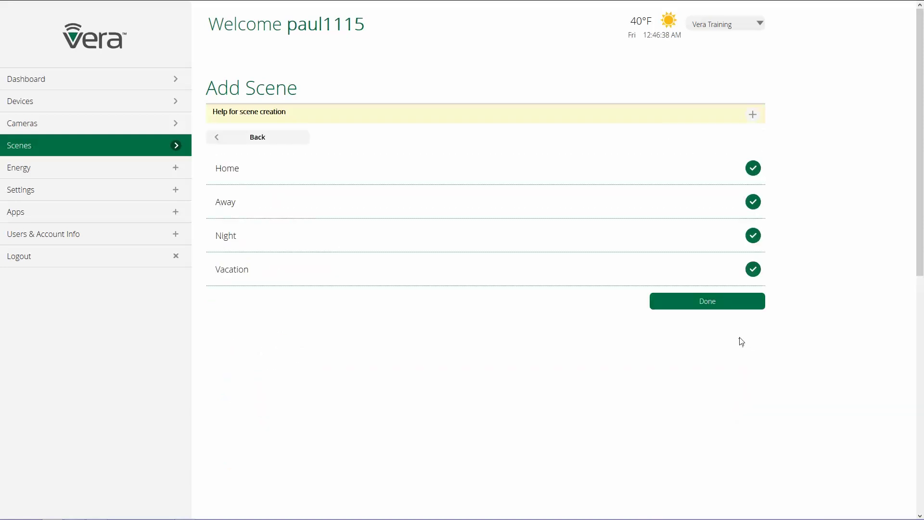
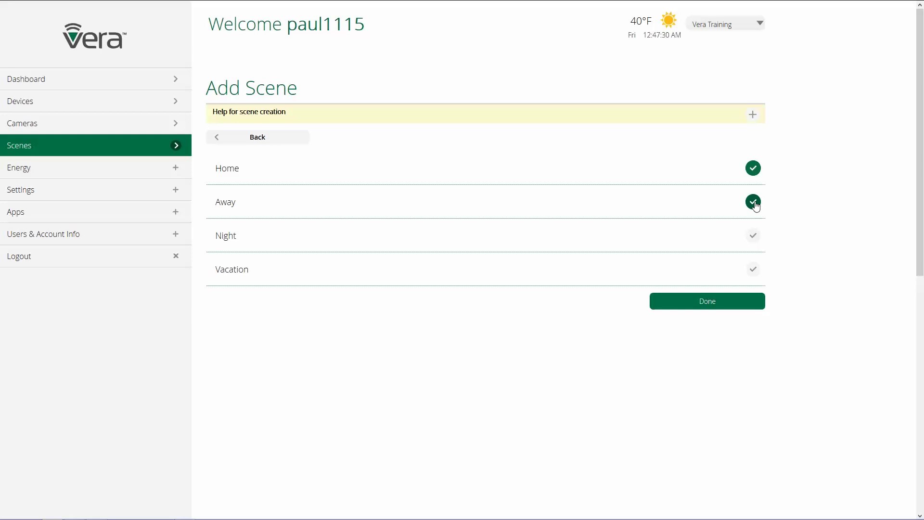
pyautogui.click(756, 206)
pyautogui.click(756, 206)
pyautogui.click(708, 304)
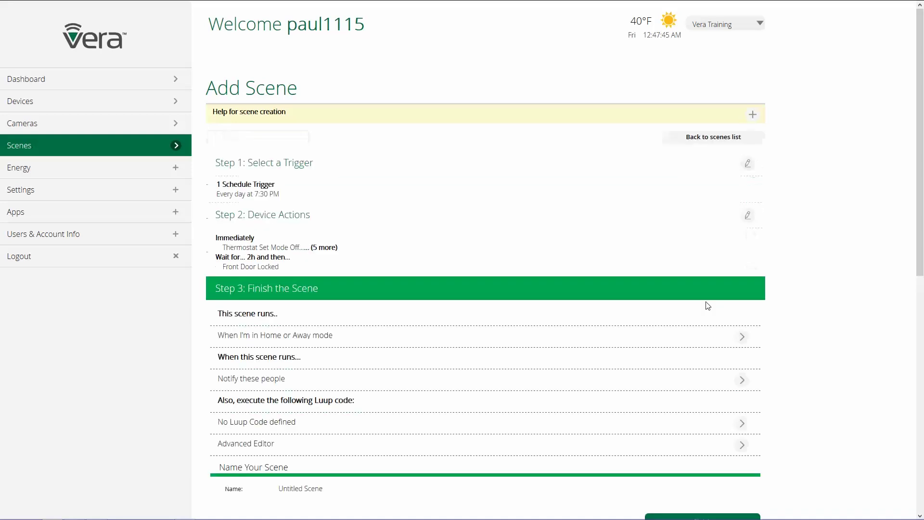
# - Turn on notifications for all three listed users when the scene runs, and confirm the selection
pyautogui.click(742, 380)
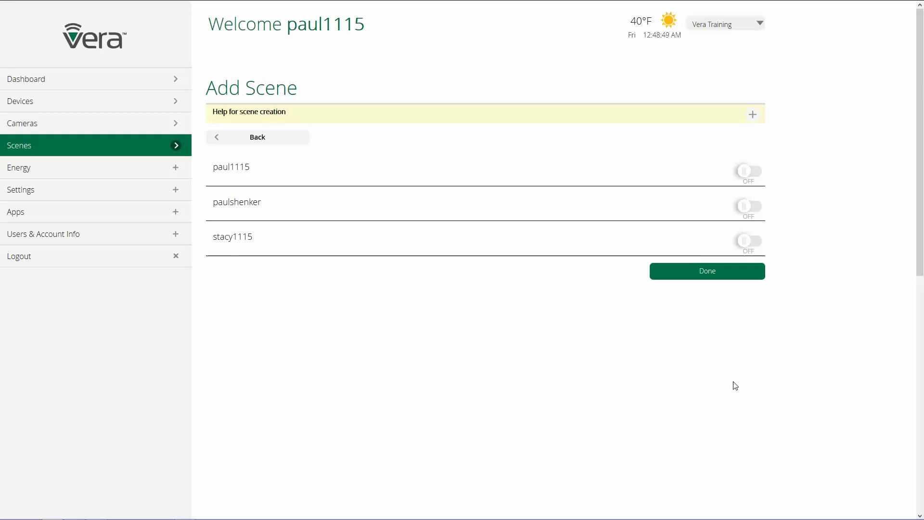
pyautogui.click(755, 246)
pyautogui.click(755, 174)
pyautogui.click(763, 211)
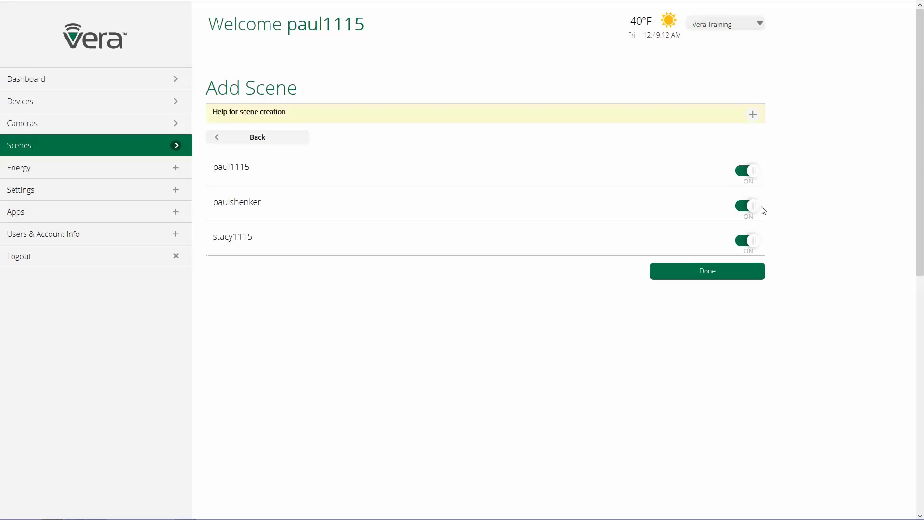
pyautogui.click(698, 278)
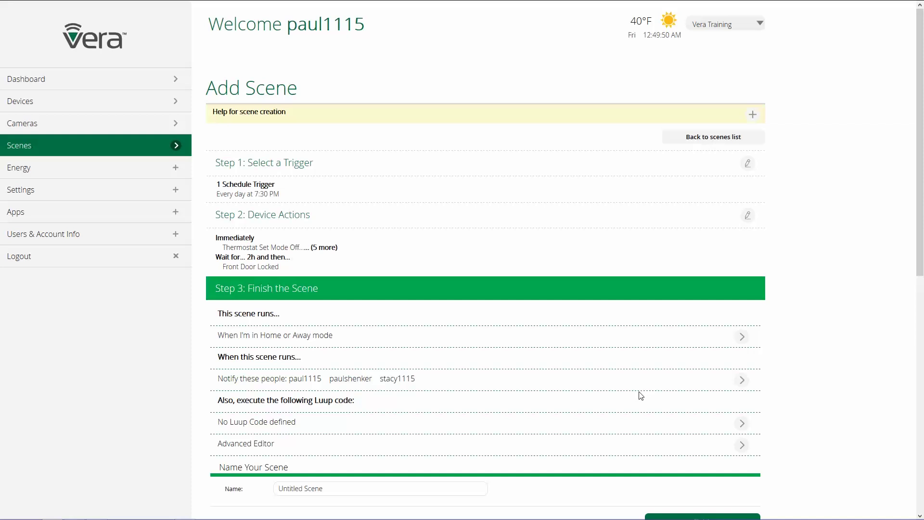
# - Name the scene "Name the Scene" and finish creating it
pyautogui.click(339, 489)
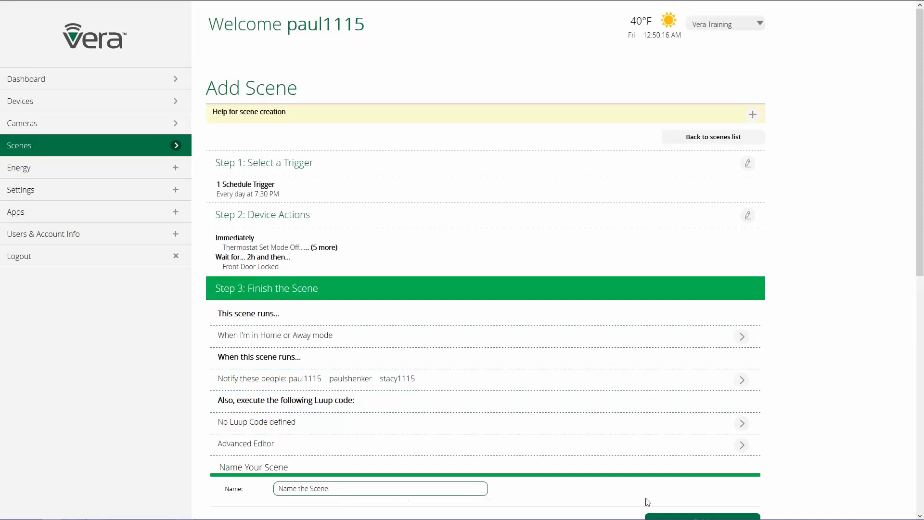
pyautogui.scroll(-1, 700, 515)
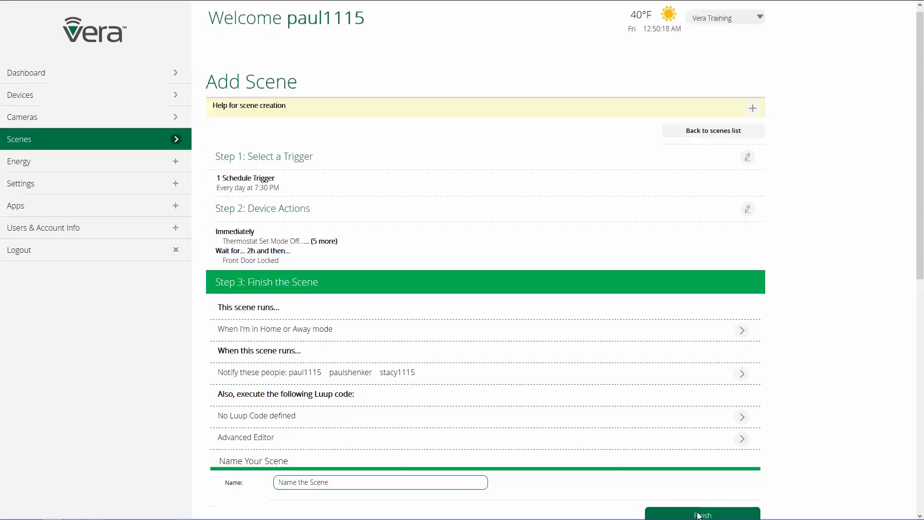
pyautogui.click(712, 473)
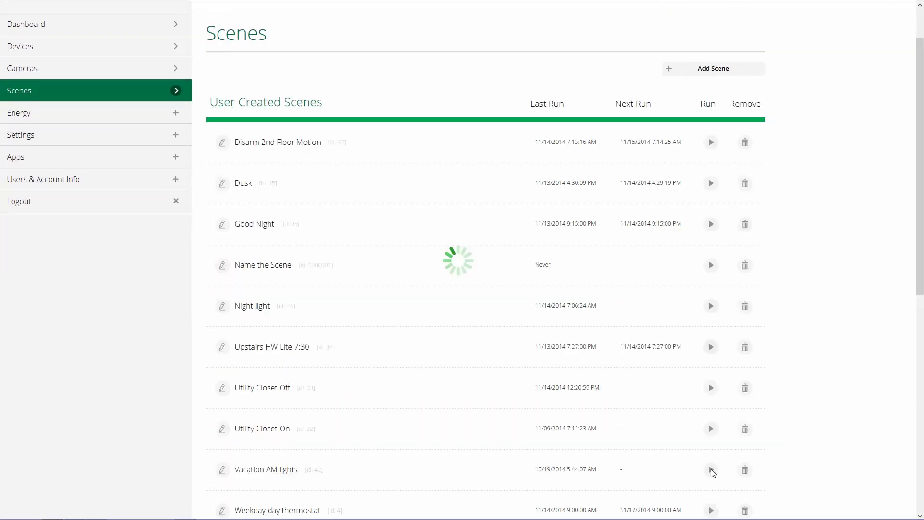